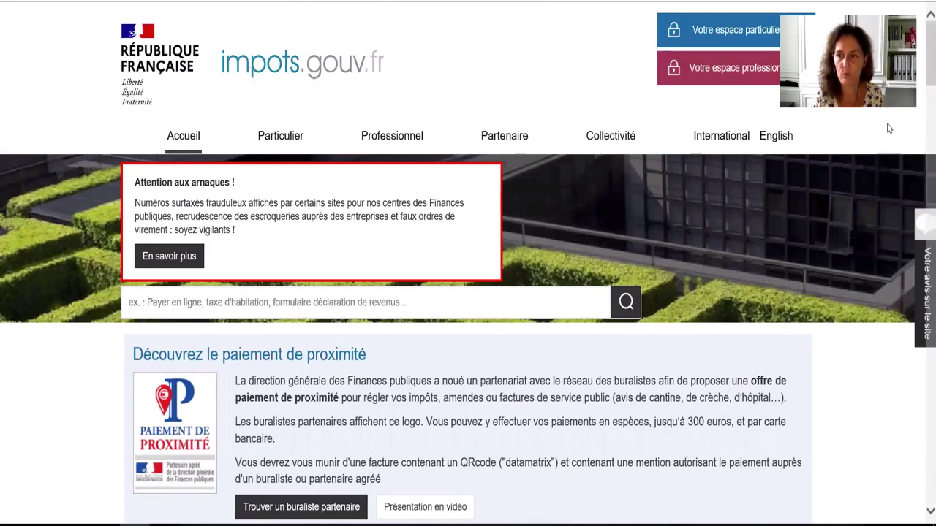
Step: Open the dedicated solidarity fund form listed for special cases such as artist-authors and GAEC associates
{"action": "left_click_drag", "start_coordinate": [922, 66], "coordinate": [922, 171]}
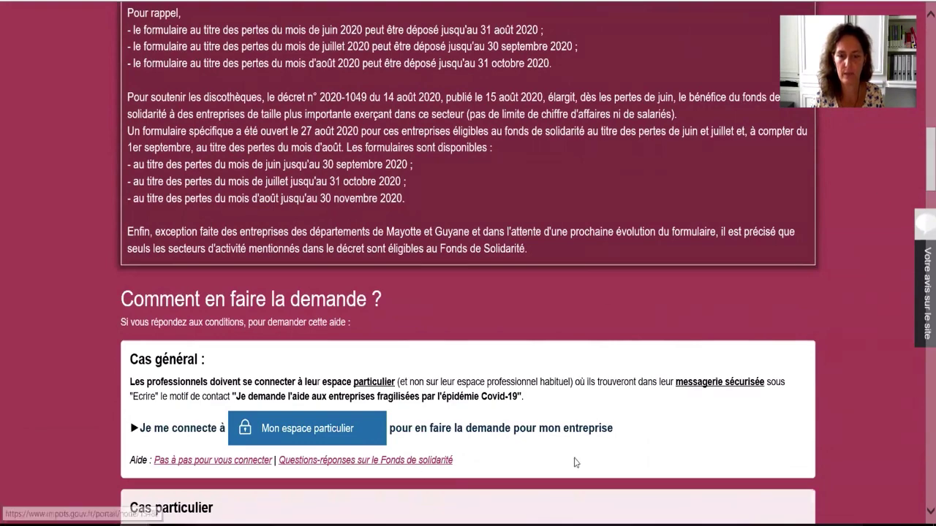
{"action": "left_click_drag", "start_coordinate": [922, 144], "coordinate": [922, 184]}
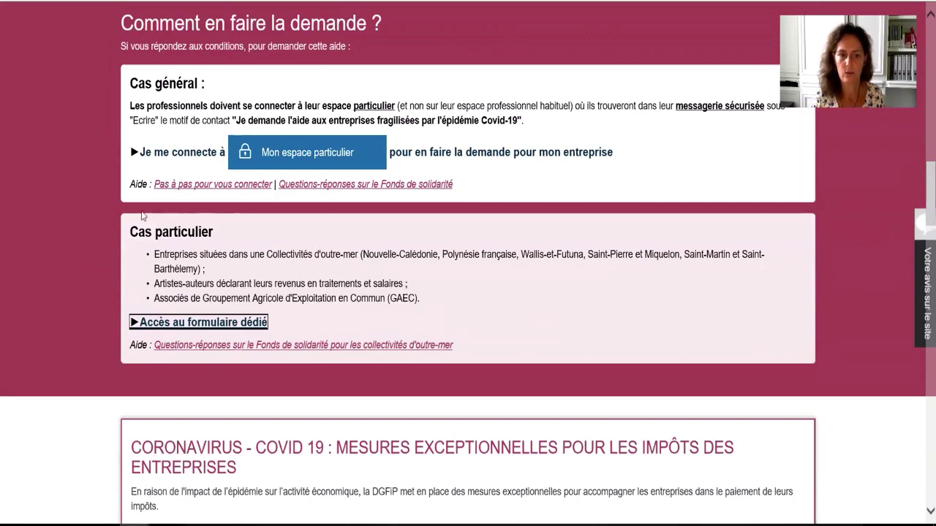
{"action": "left_click", "coordinate": [197, 329]}
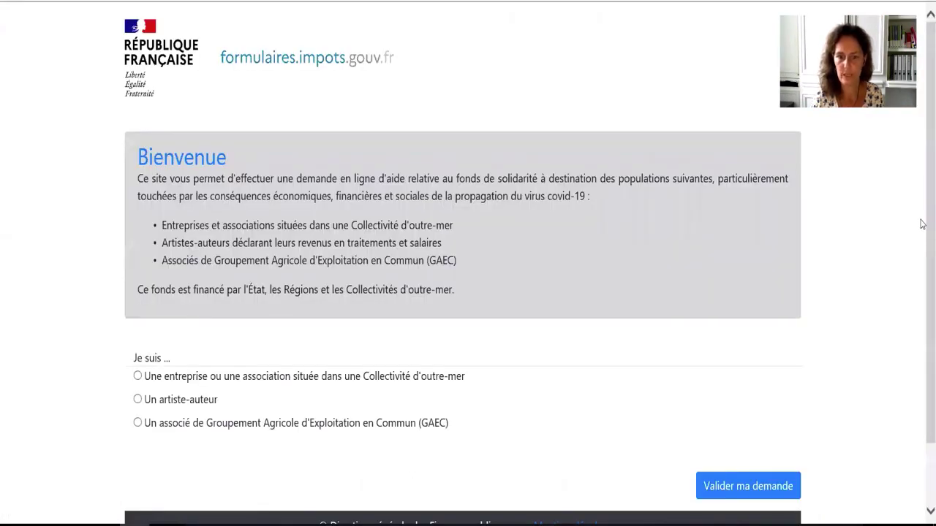
Step: Submit the applicant type "Un artiste-auteur" with an aid request for the period 1 to 31 July 2020
{"action": "scroll", "coordinate": [921, 224], "scroll_direction": "down", "scroll_amount": 1}
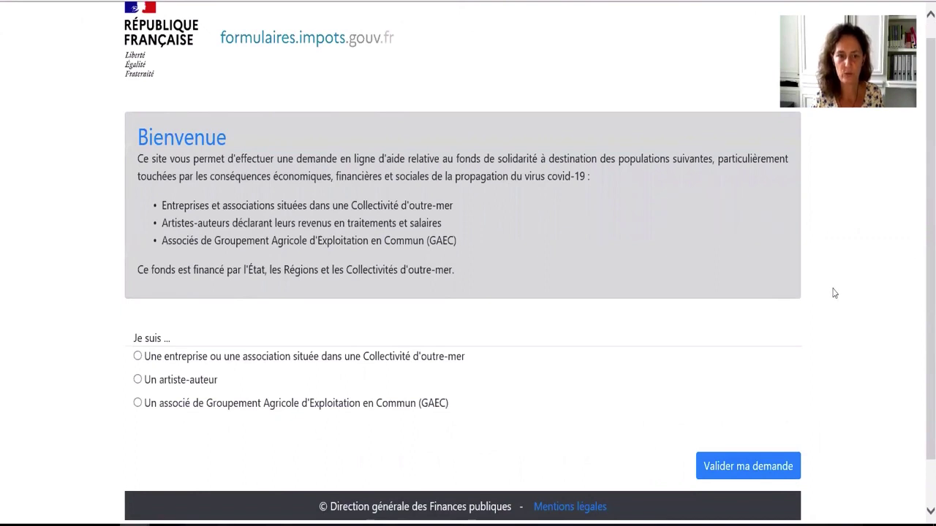
{"action": "left_click", "coordinate": [138, 380]}
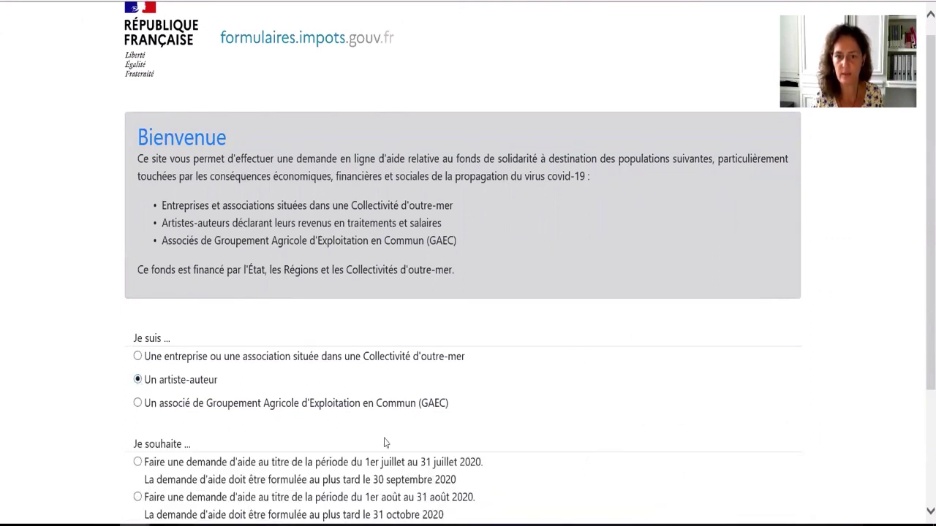
{"action": "left_click_drag", "start_coordinate": [921, 205], "coordinate": [921, 283]}
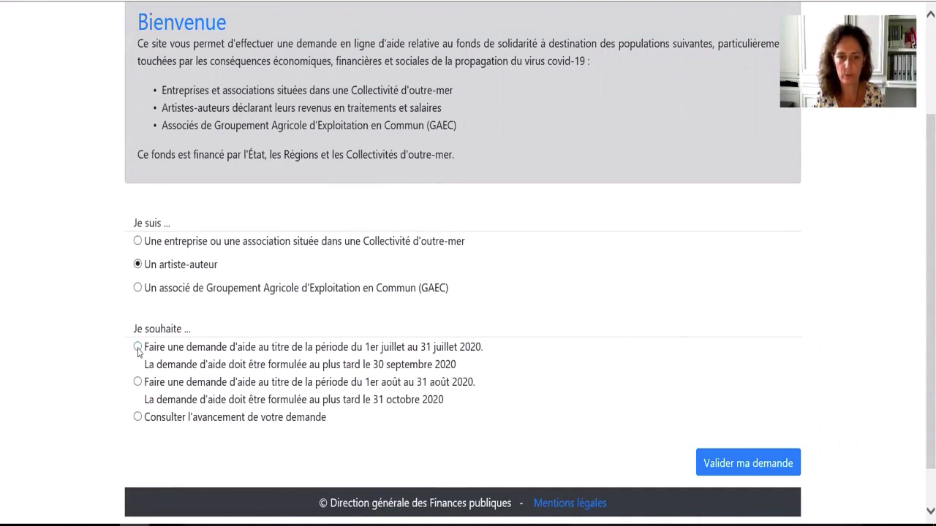
{"action": "left_click", "coordinate": [138, 348]}
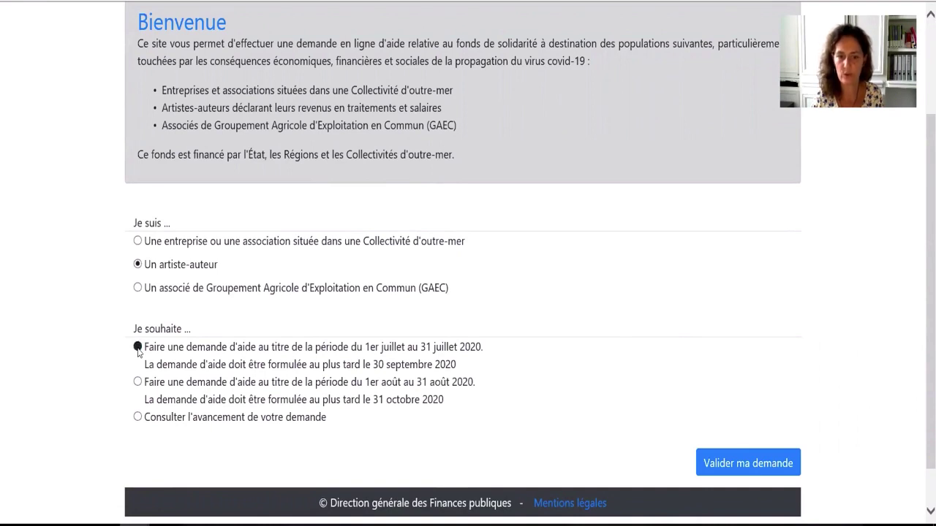
{"action": "left_click", "coordinate": [738, 465]}
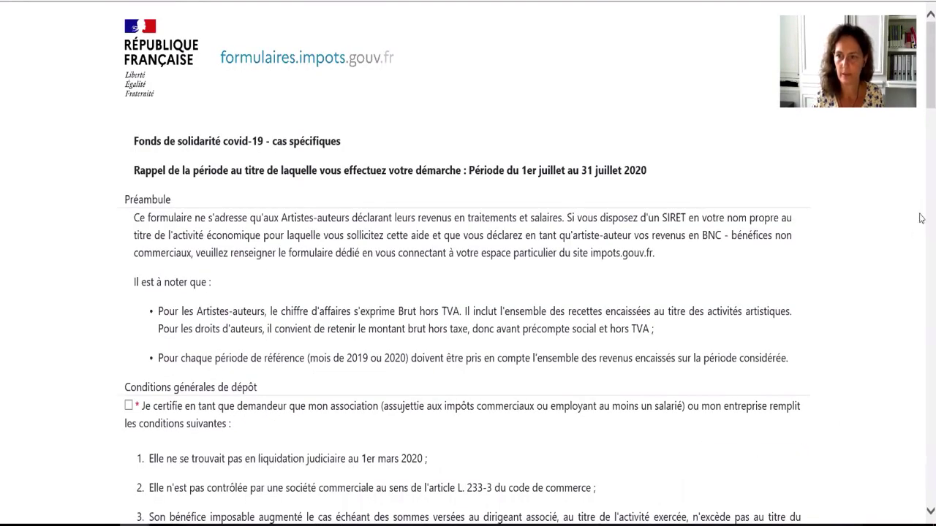
Step: Read the preamble and certify that the general filing conditions are met
{"action": "scroll", "coordinate": [923, 95], "scroll_direction": "down", "scroll_amount": 2}
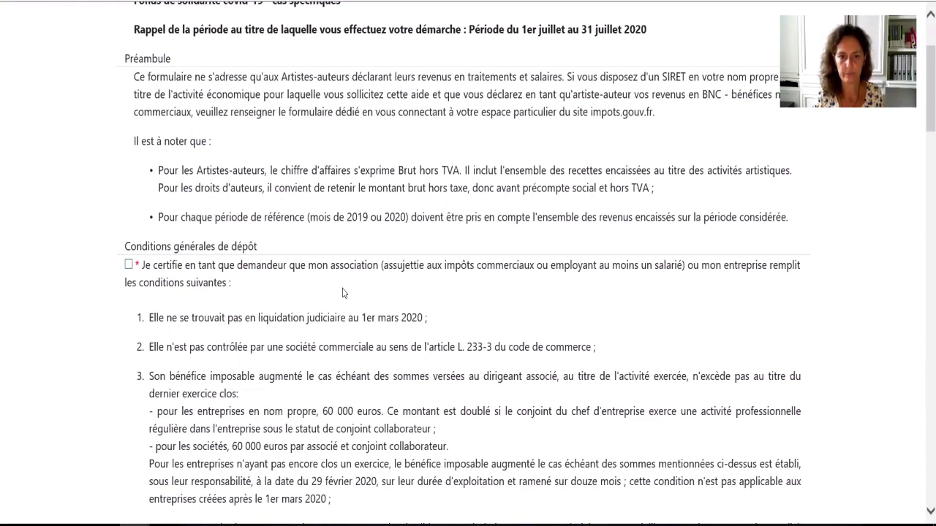
{"action": "scroll", "coordinate": [342, 292], "scroll_direction": "down", "scroll_amount": 1}
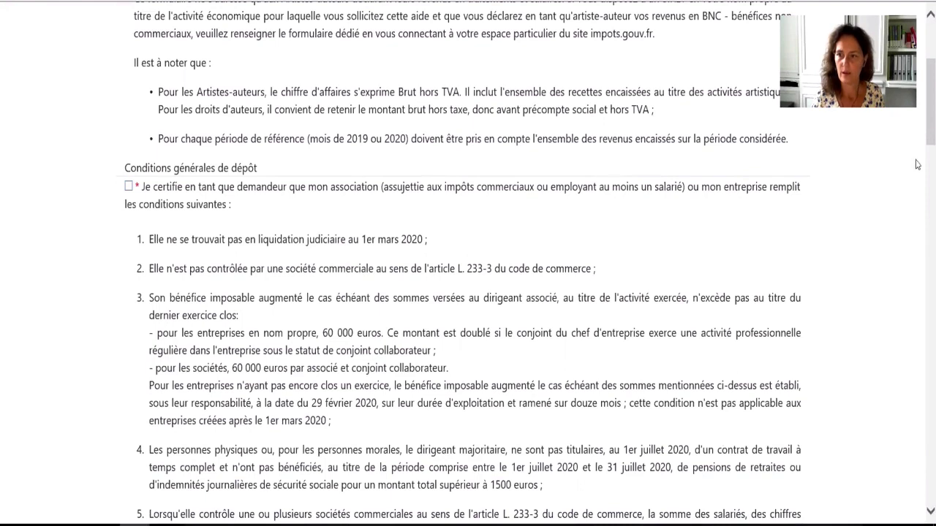
{"action": "scroll", "coordinate": [917, 164], "scroll_direction": "down", "scroll_amount": 1}
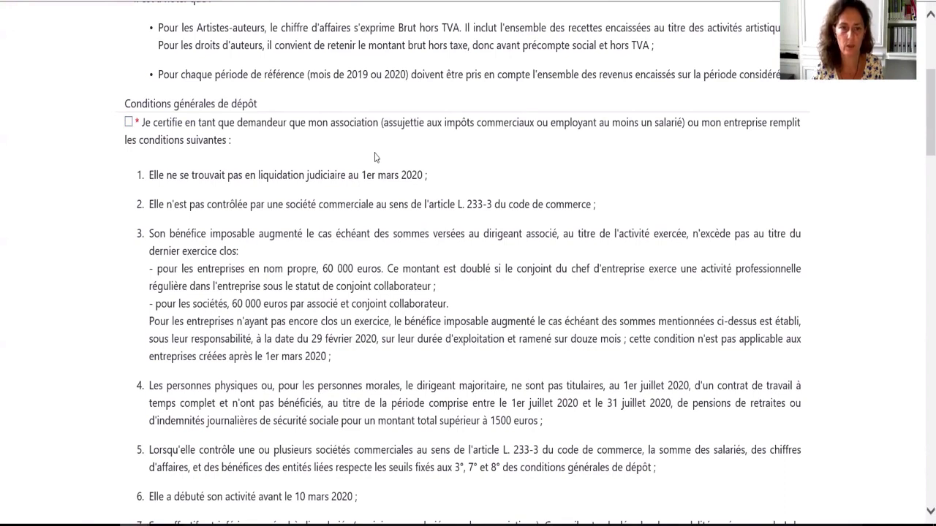
{"action": "left_click", "coordinate": [128, 122]}
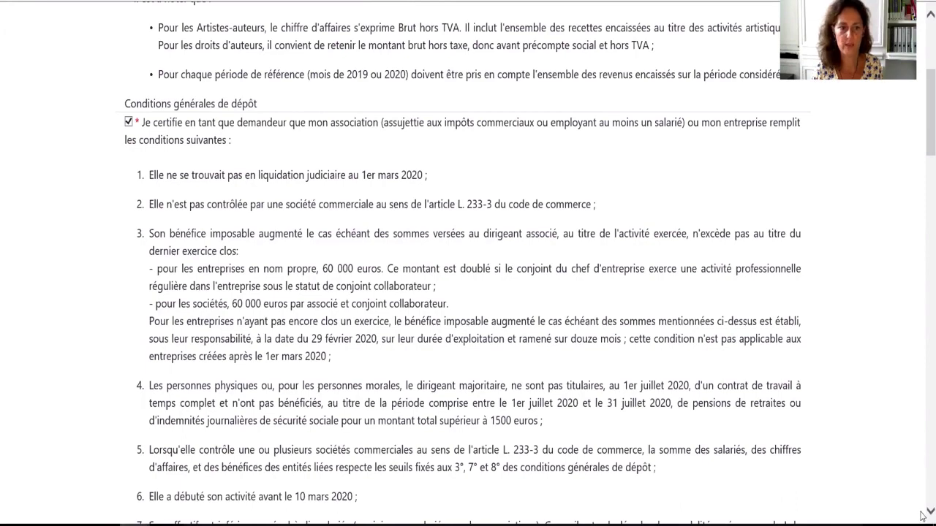
Step: Enter 0 as the number of employees on CDD or CDI contracts under condition 7
{"action": "scroll", "coordinate": [922, 516], "scroll_direction": "down", "scroll_amount": 2}
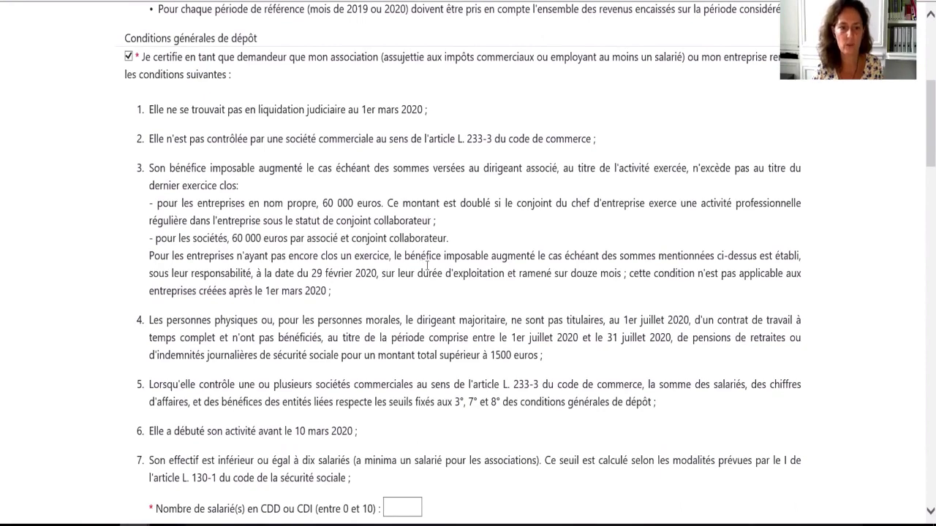
{"action": "left_click", "coordinate": [922, 517]}
{"action": "left_click", "coordinate": [922, 517]}
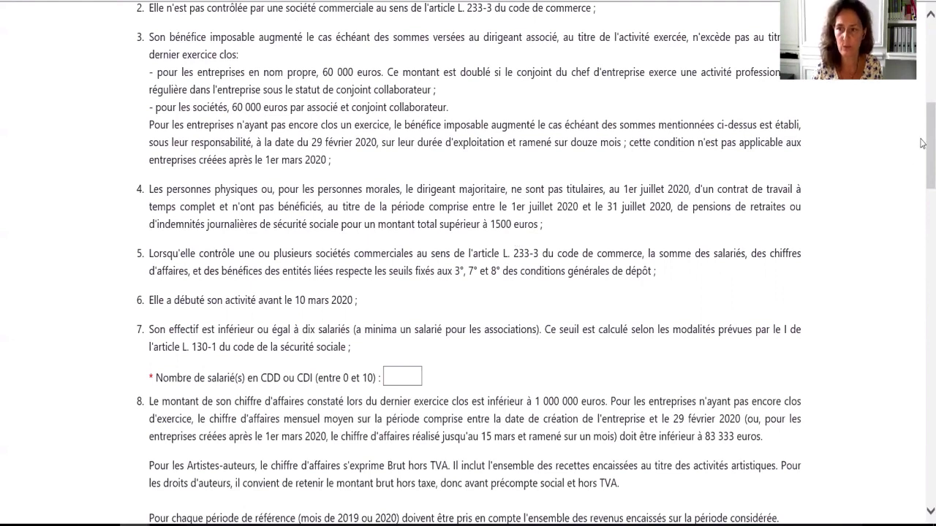
{"action": "left_click_drag", "start_coordinate": [923, 143], "coordinate": [922, 148]}
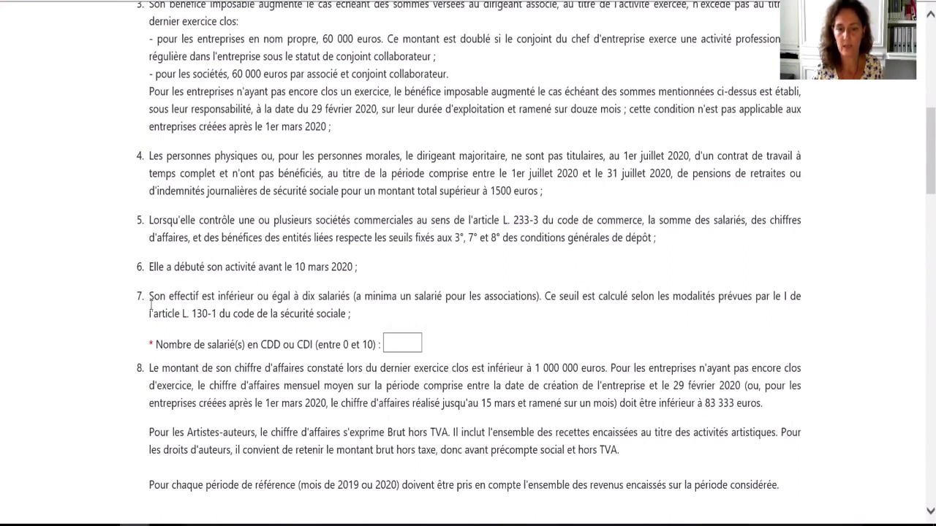
{"action": "left_click", "coordinate": [408, 343]}
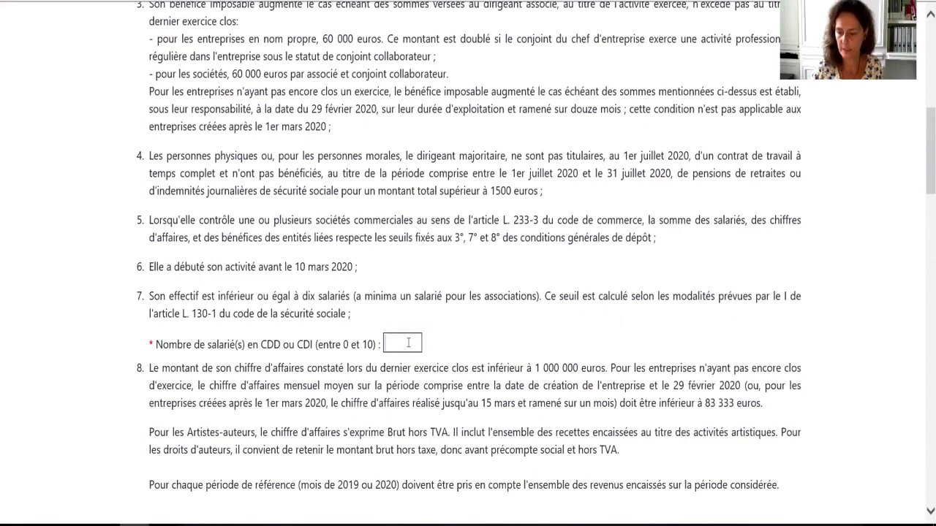
{"action": "type", "text": "0"}
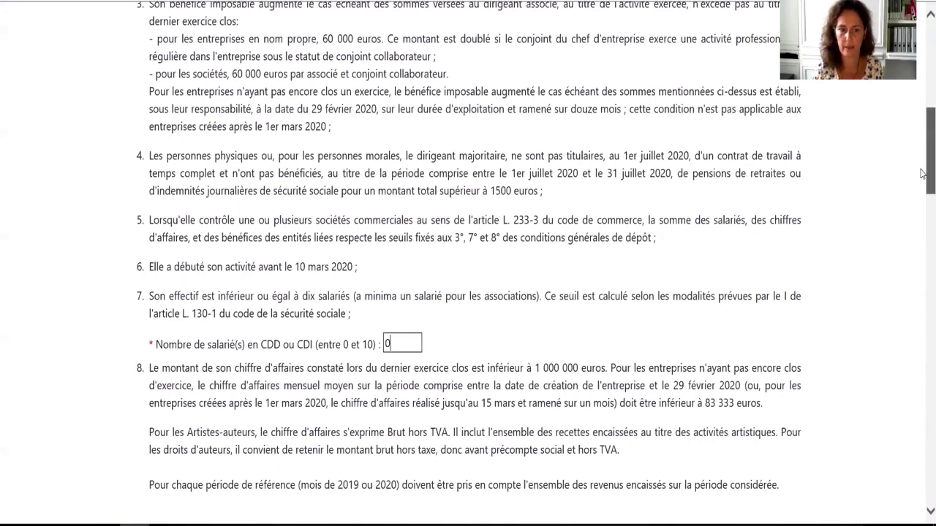
Step: Declare a turnover loss of at least 50 % for 1 to 31 July 2020 in the aid calculation section
{"action": "scroll", "coordinate": [922, 218], "scroll_direction": "down", "scroll_amount": 3}
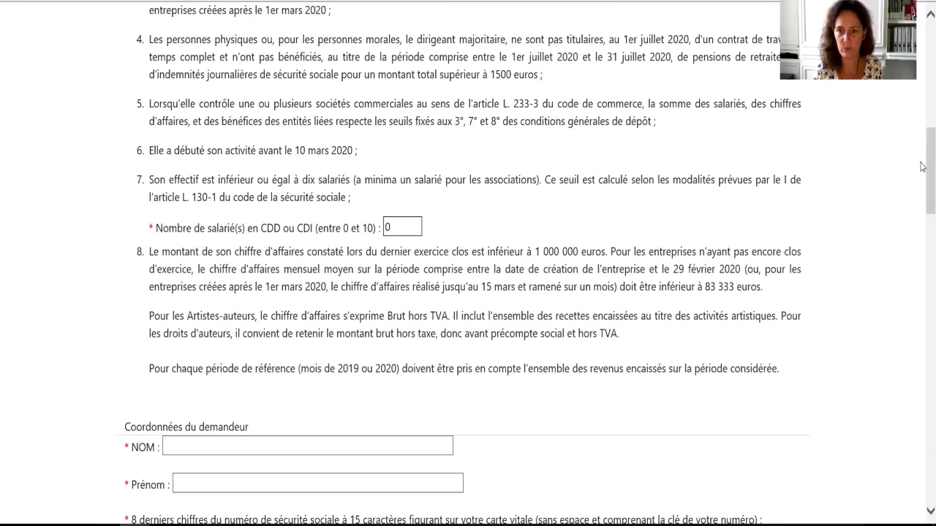
{"action": "scroll", "coordinate": [922, 173], "scroll_direction": "down", "scroll_amount": 1}
{"action": "left_click_drag", "start_coordinate": [923, 173], "coordinate": [922, 332]}
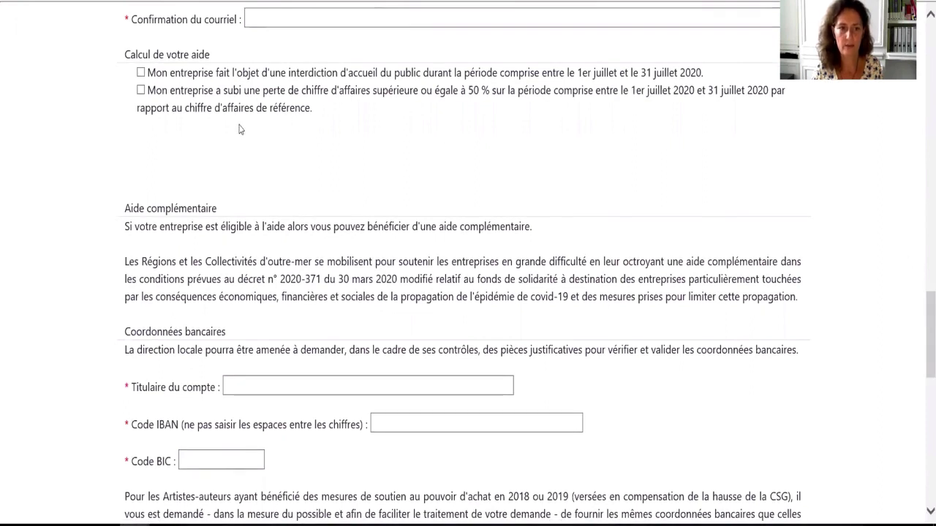
{"action": "left_click", "coordinate": [141, 90]}
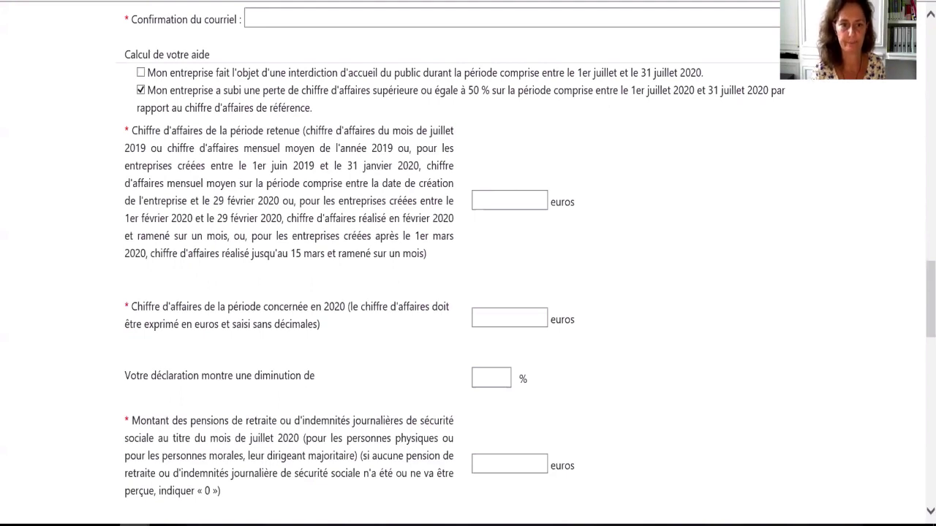
Step: Enter 1000 euros as the reference period turnover and 500 euros as the turnover for the 2020 period concerned
{"action": "left_click", "coordinate": [518, 199]}
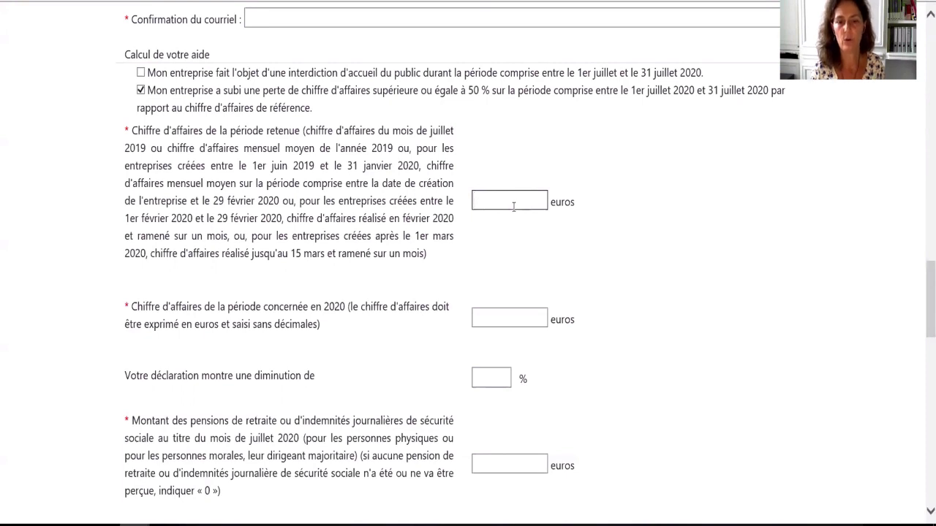
{"action": "left_click", "coordinate": [516, 201]}
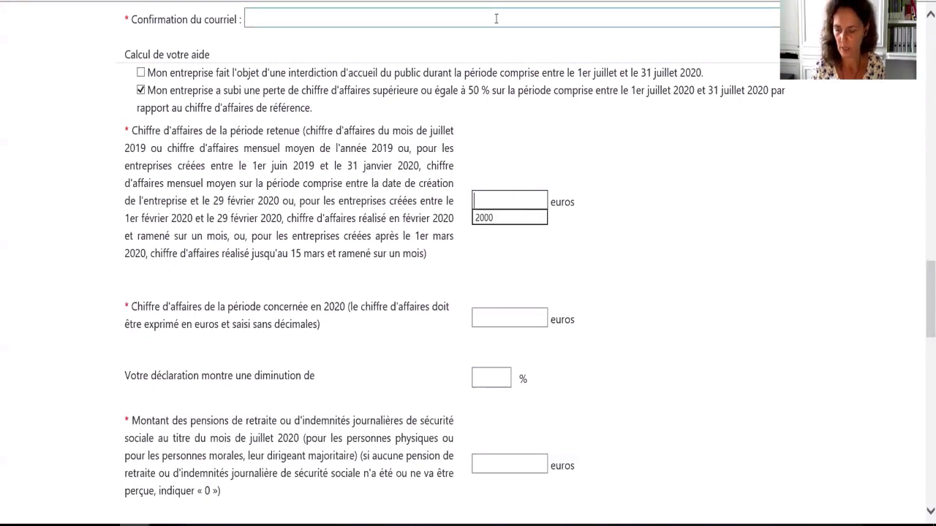
{"action": "type", "text": "1000"}
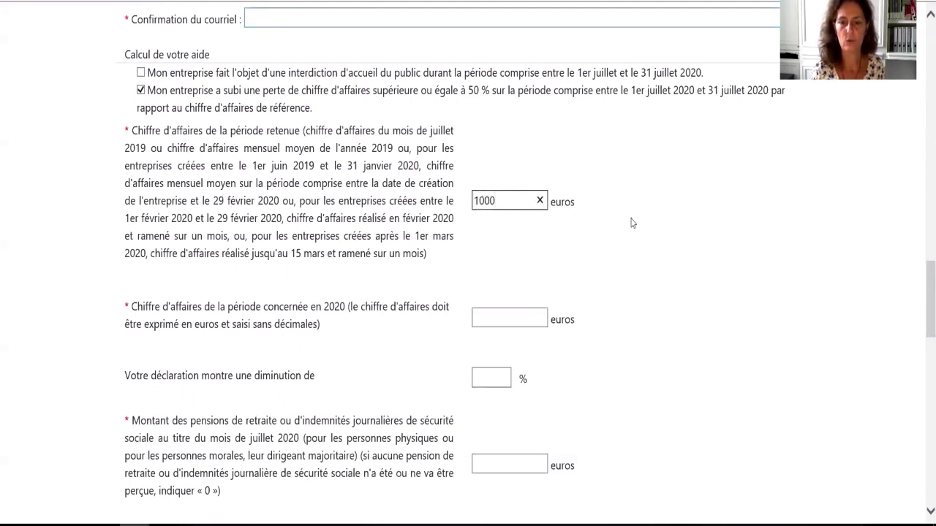
{"action": "left_click", "coordinate": [641, 263]}
{"action": "left_click", "coordinate": [528, 313]}
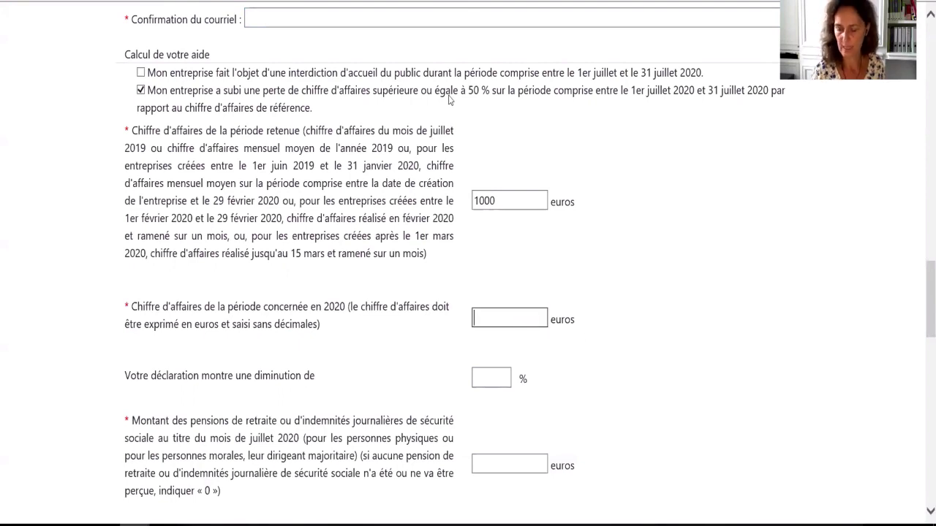
{"action": "type", "text": "500"}
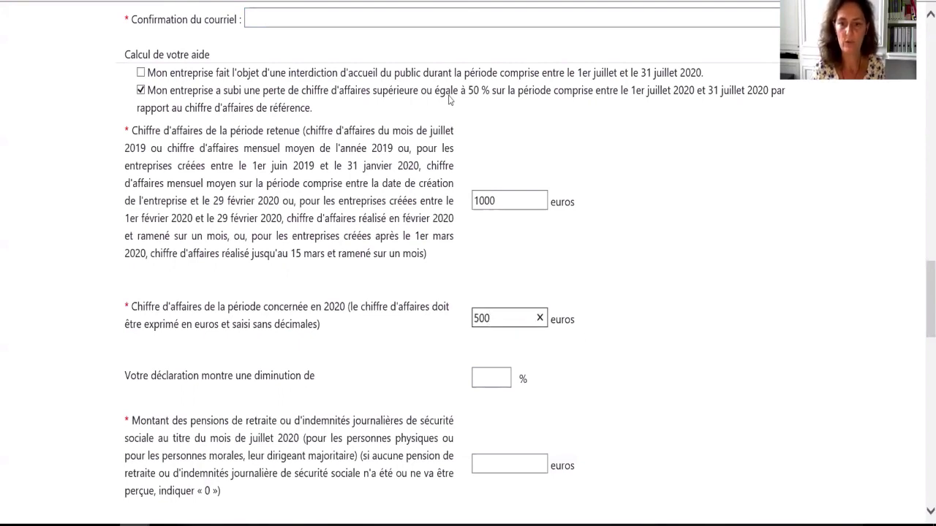
{"action": "left_click", "coordinate": [736, 342]}
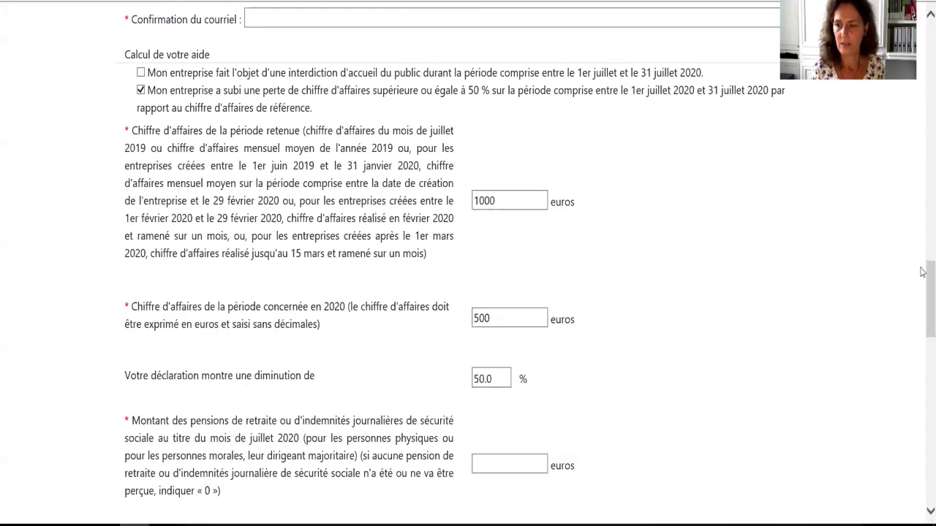
Step: Enter 0 euros for retirement pensions and daily social security allowances received for July 2020
{"action": "left_click_drag", "start_coordinate": [922, 296], "coordinate": [922, 319]}
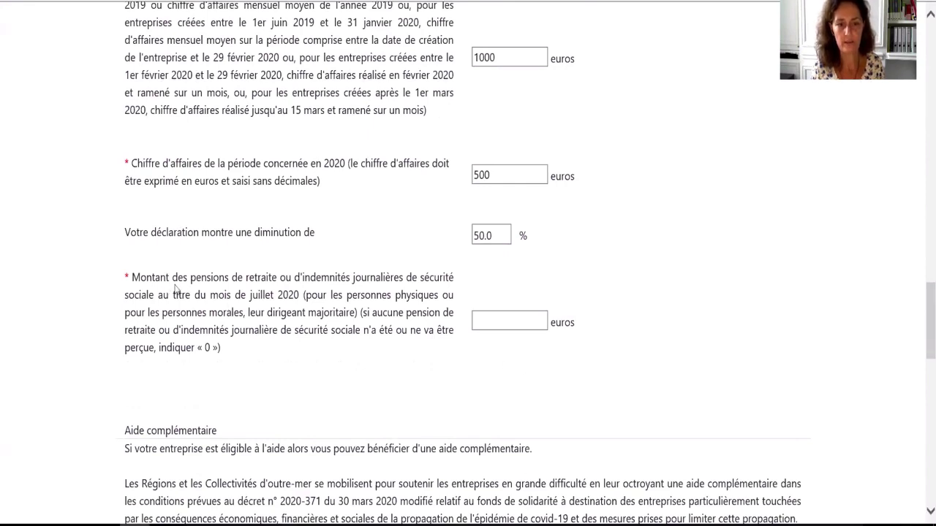
{"action": "left_click", "coordinate": [515, 322]}
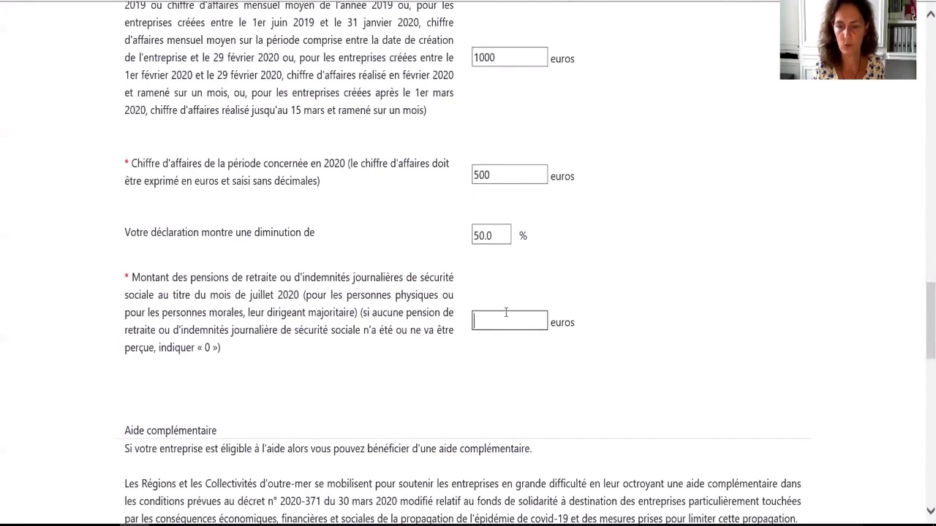
{"action": "type", "text": "0"}
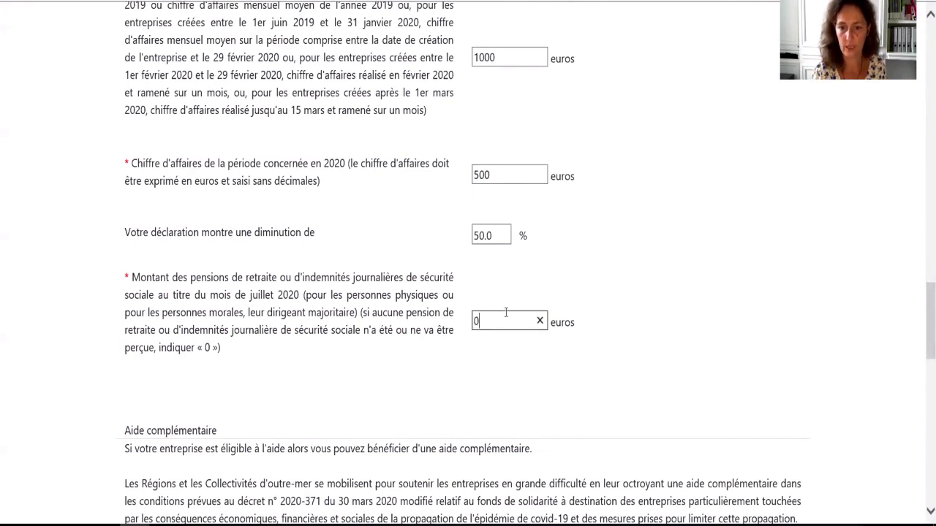
{"action": "left_click", "coordinate": [518, 393]}
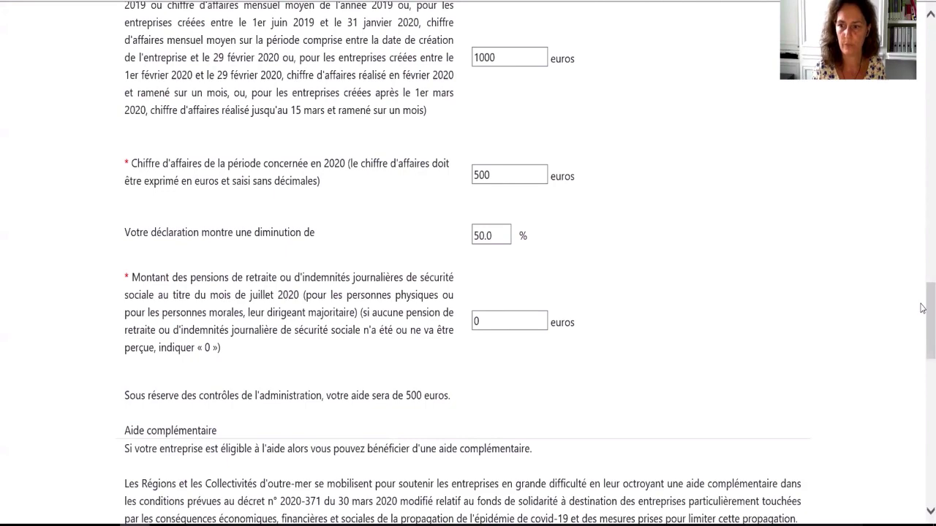
Step: Change the reference period turnover to 2000 euros and check the recalculated decrease and aid amount
{"action": "left_click_drag", "start_coordinate": [922, 308], "coordinate": [919, 278]}
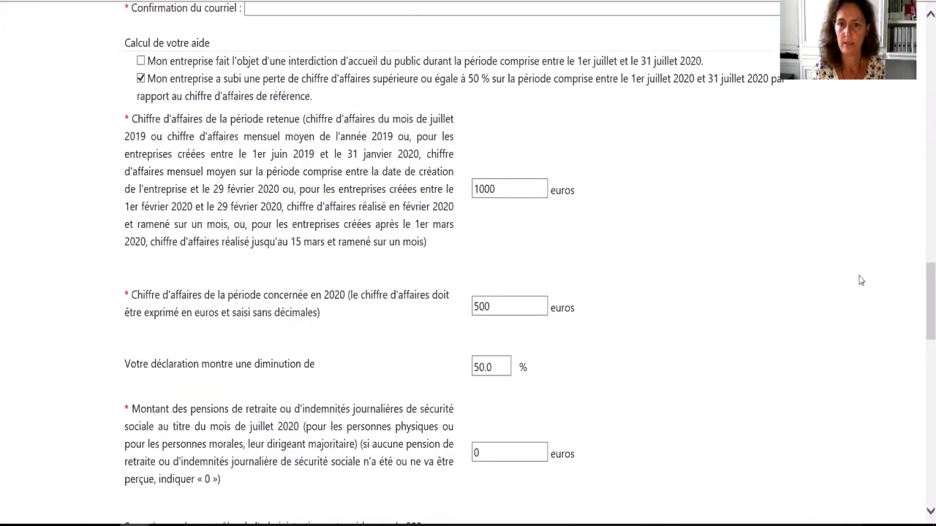
{"action": "left_click", "coordinate": [511, 189]}
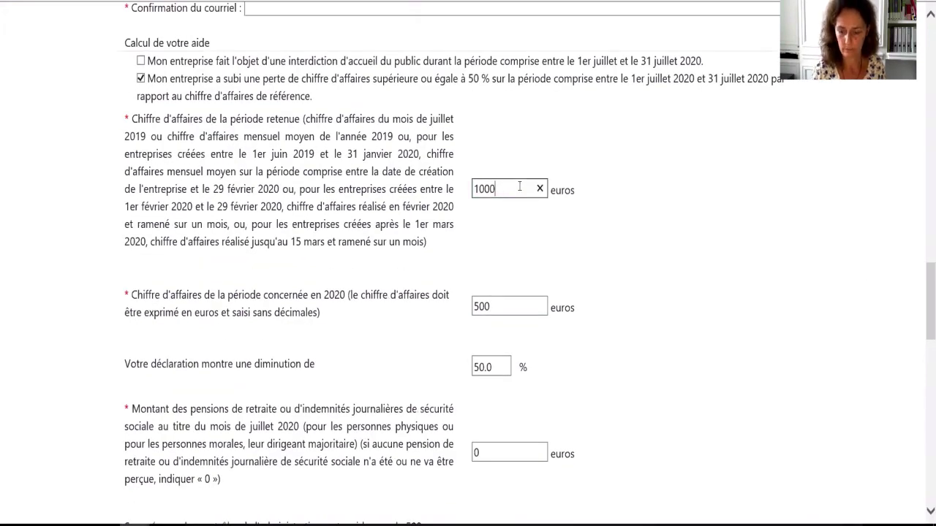
{"action": "key", "text": "BackSpace"}
{"action": "key", "text": "BackSpace"}
{"action": "key", "text": "BackSpace"}
{"action": "key", "text": "BackSpace"}
{"action": "type", "text": "2"}
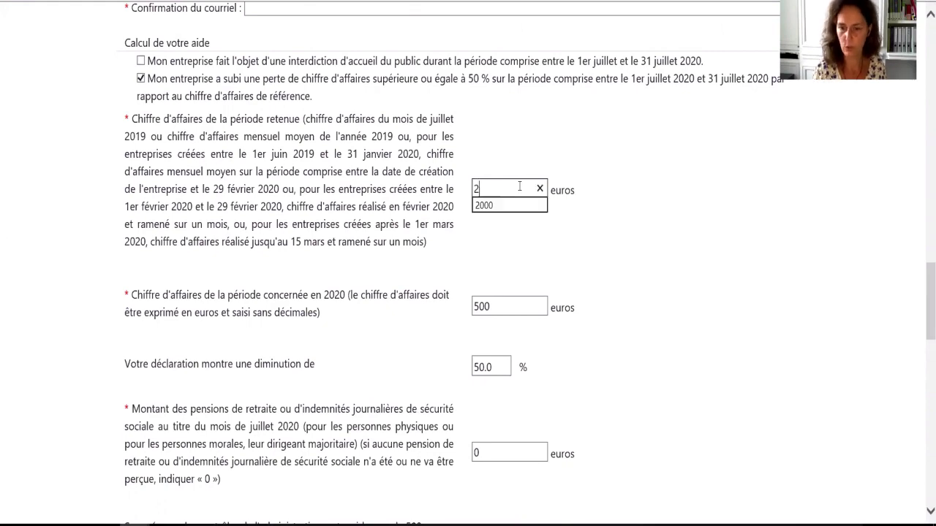
{"action": "type", "text": "000"}
{"action": "scroll", "coordinate": [519, 186], "scroll_direction": "up", "scroll_amount": 20}
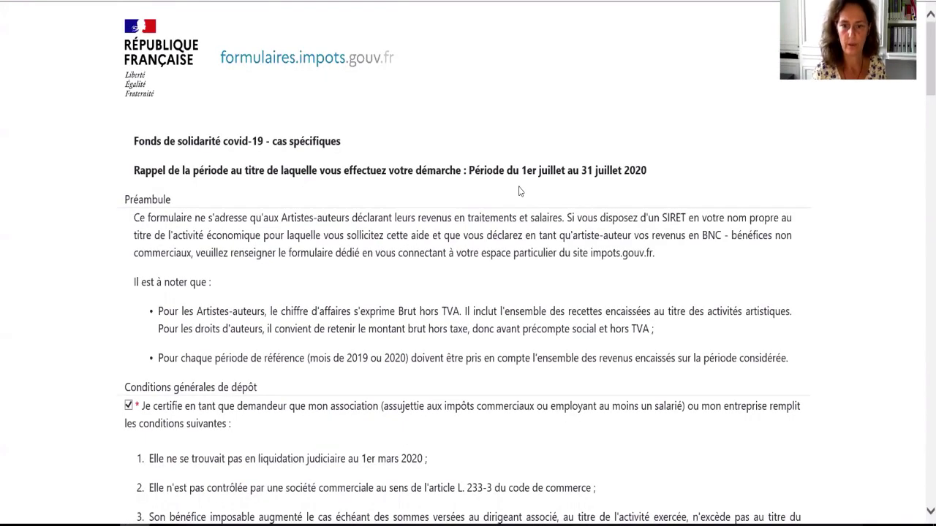
{"action": "left_click_drag", "start_coordinate": [923, 67], "coordinate": [918, 329]}
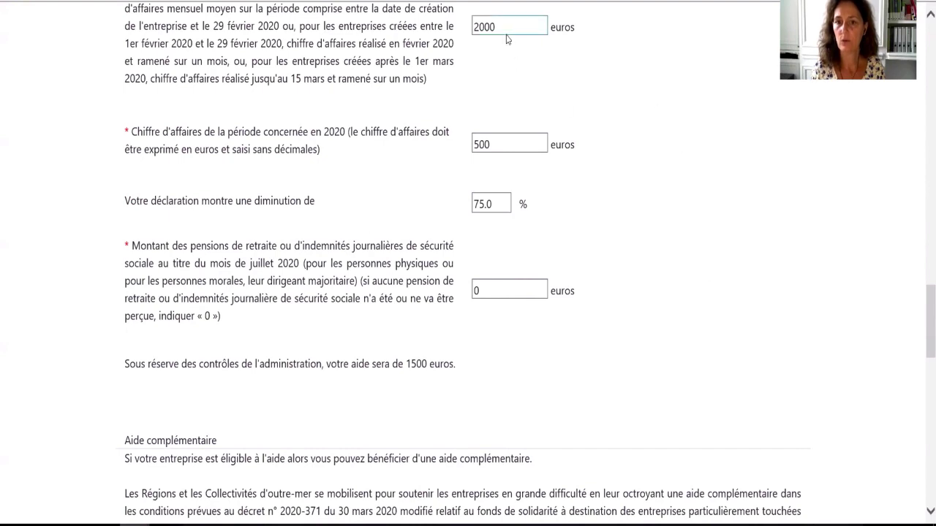
{"action": "left_click", "coordinate": [499, 146]}
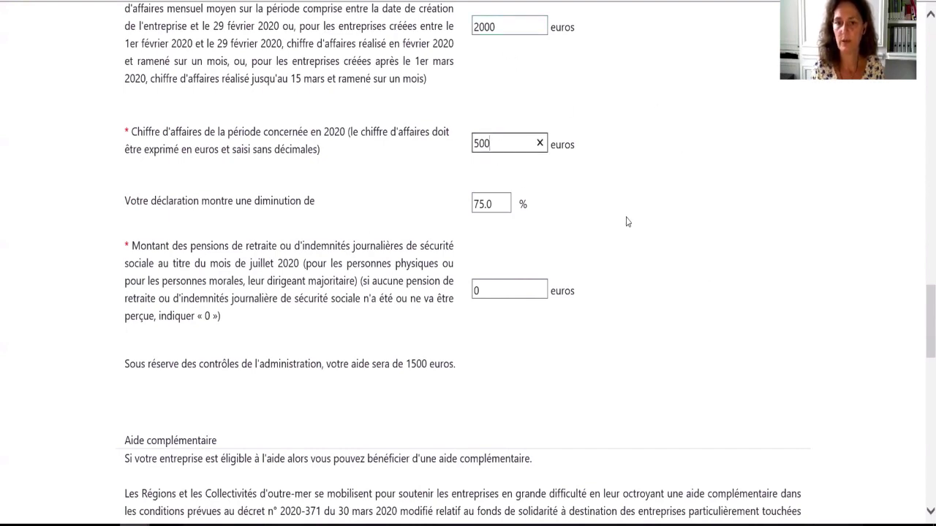
{"action": "left_click", "coordinate": [529, 22]}
{"action": "left_click", "coordinate": [506, 149]}
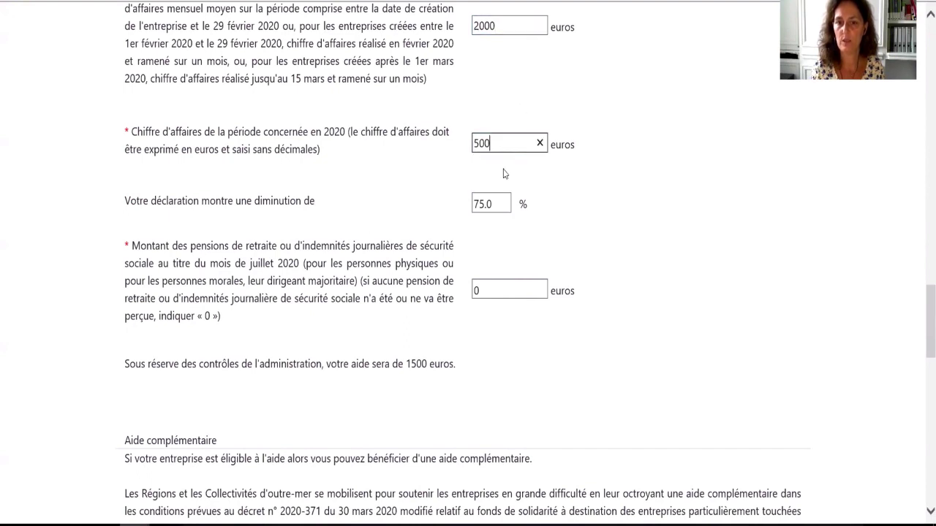
{"action": "left_click", "coordinate": [466, 375]}
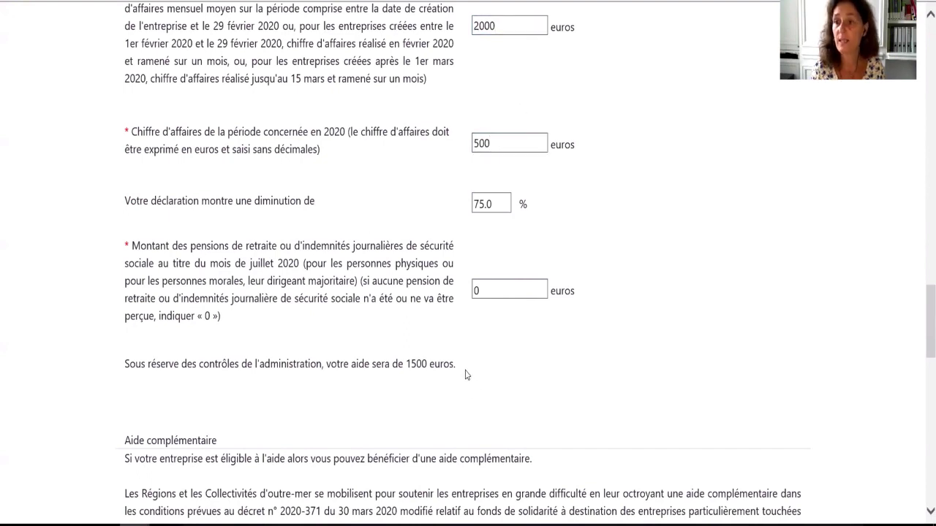
Step: Certify on honour the company's eligibility and authorise data exchange between the DGFiP and AGESSA - MDA in the Déclaration section
{"action": "scroll", "coordinate": [489, 358], "scroll_direction": "down", "scroll_amount": 3}
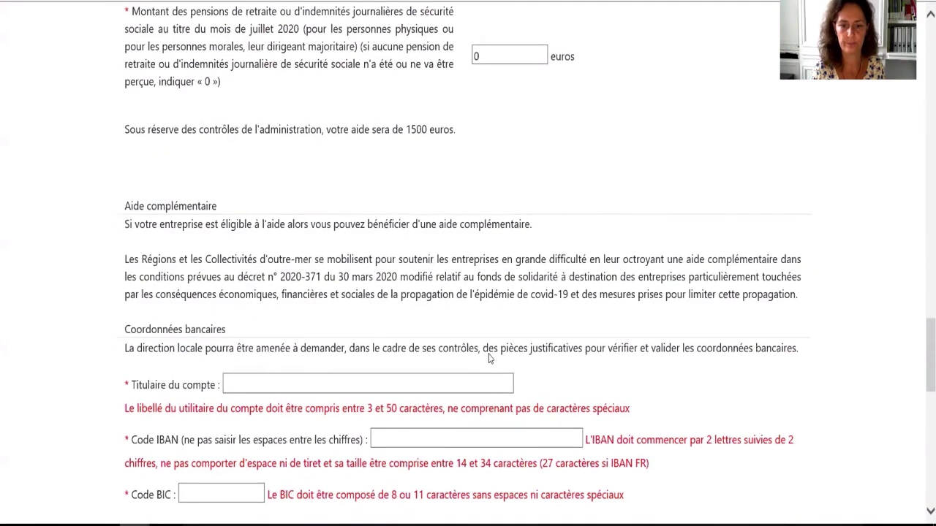
{"action": "scroll", "coordinate": [489, 358], "scroll_direction": "down", "scroll_amount": 1}
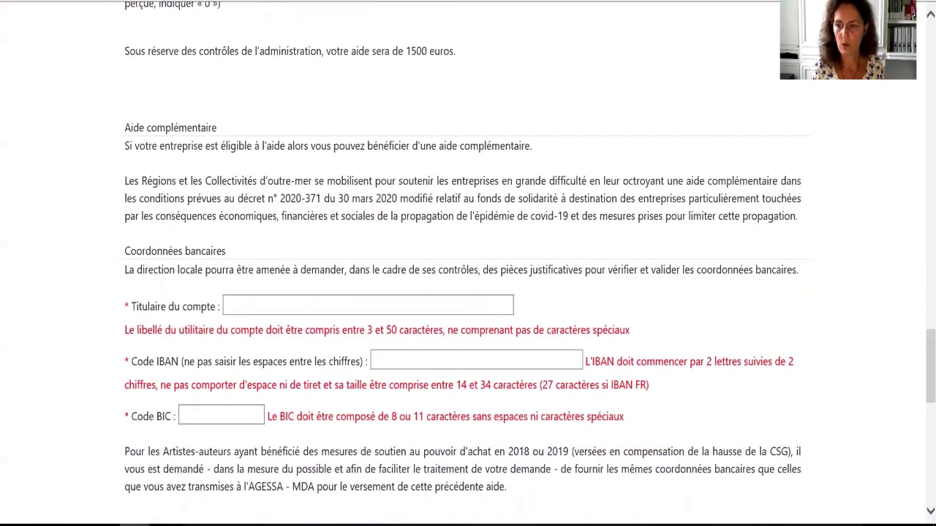
{"action": "left_click", "coordinate": [922, 514]}
{"action": "left_click", "coordinate": [922, 514]}
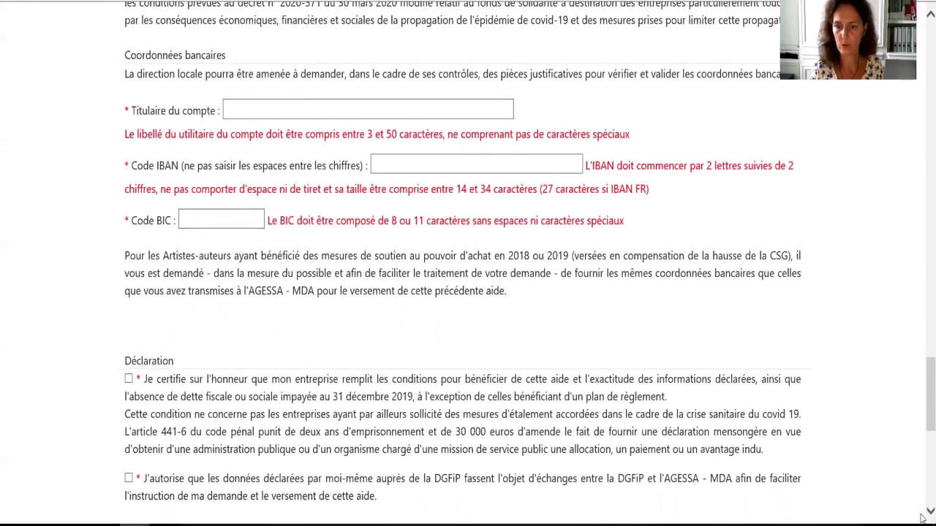
{"action": "left_click", "coordinate": [923, 514]}
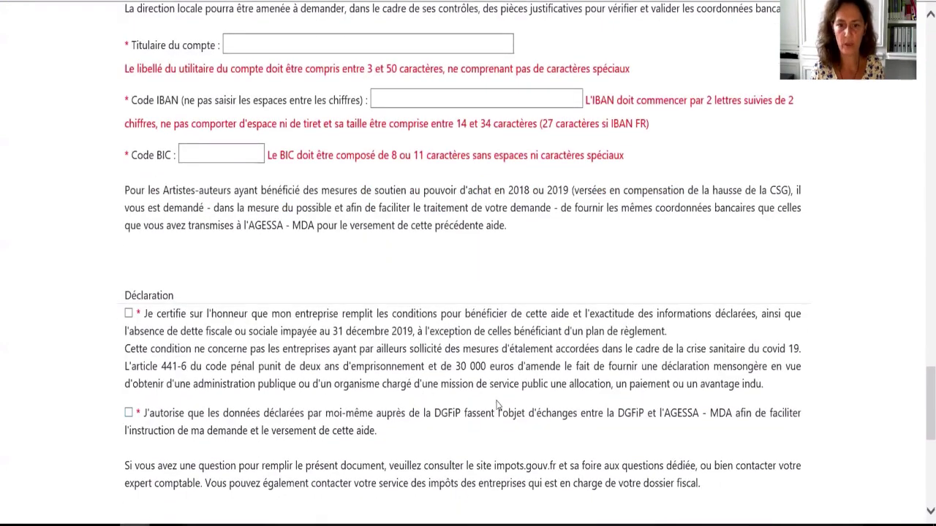
{"action": "left_click", "coordinate": [129, 315]}
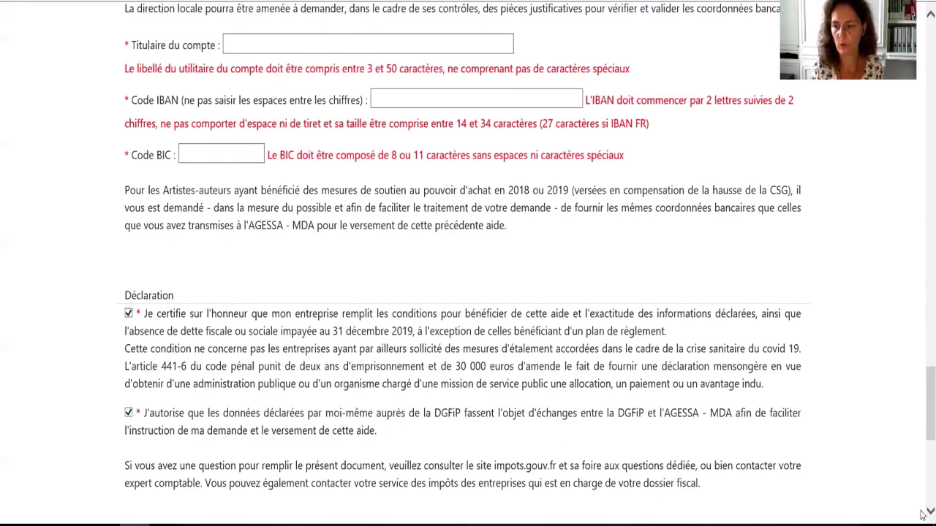
Step: Confirm not being a robot at the end of the application form
{"action": "scroll", "coordinate": [923, 516], "scroll_direction": "down", "scroll_amount": 3}
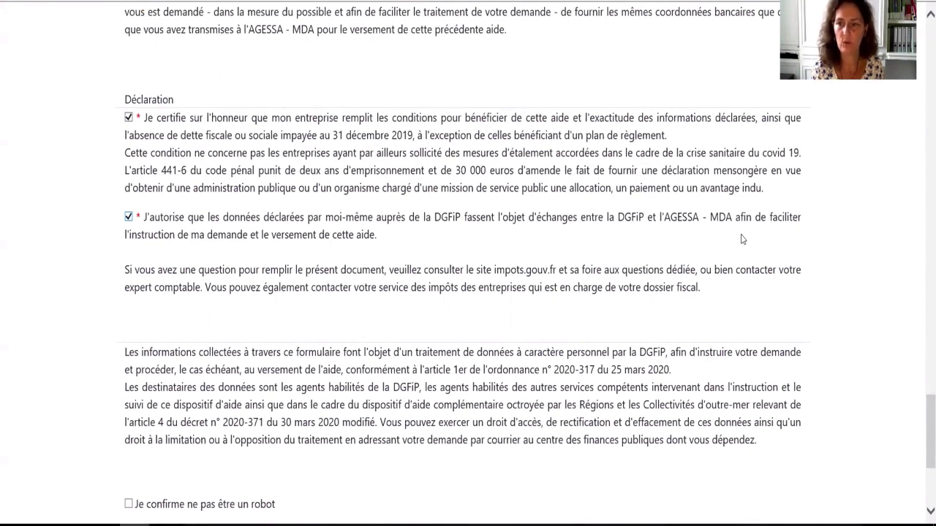
{"action": "scroll", "coordinate": [744, 262], "scroll_direction": "down", "scroll_amount": 2}
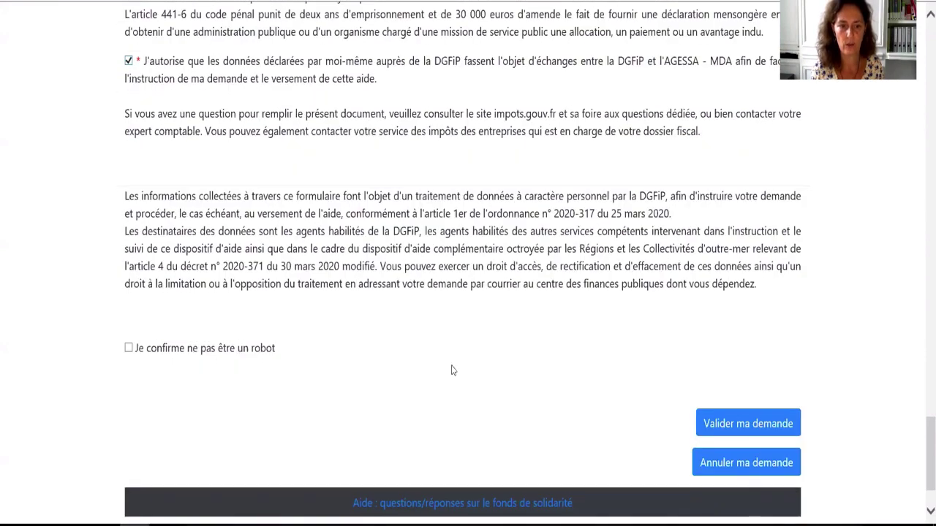
{"action": "left_click", "coordinate": [129, 347]}
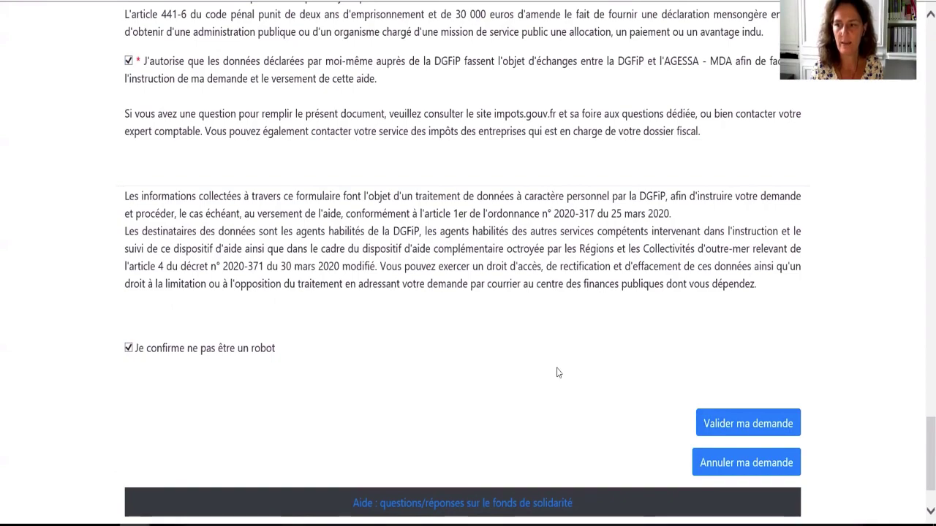
Step: Return to the page on how to request the aid and open the general case guide "Pas à pas pour vous connecter"
{"action": "left_click_drag", "start_coordinate": [923, 443], "coordinate": [923, 16]}
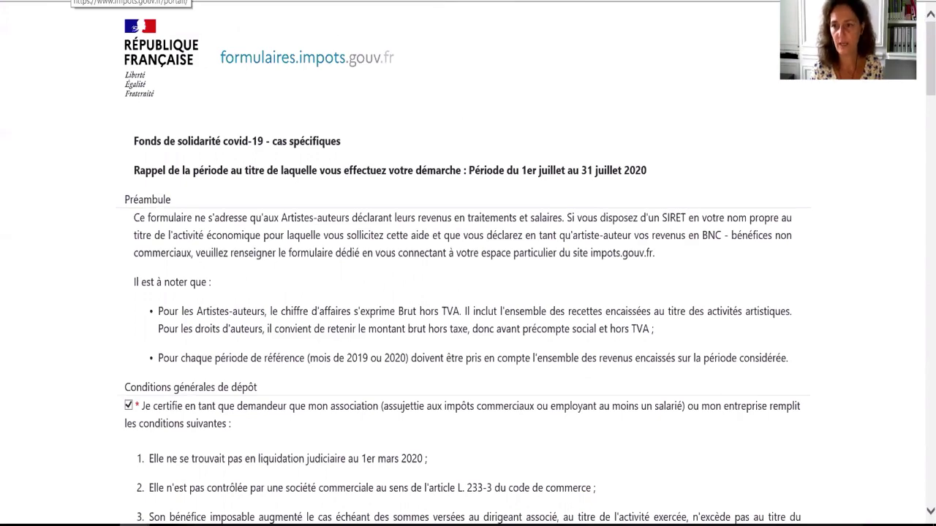
{"action": "key", "text": "alt+Left"}
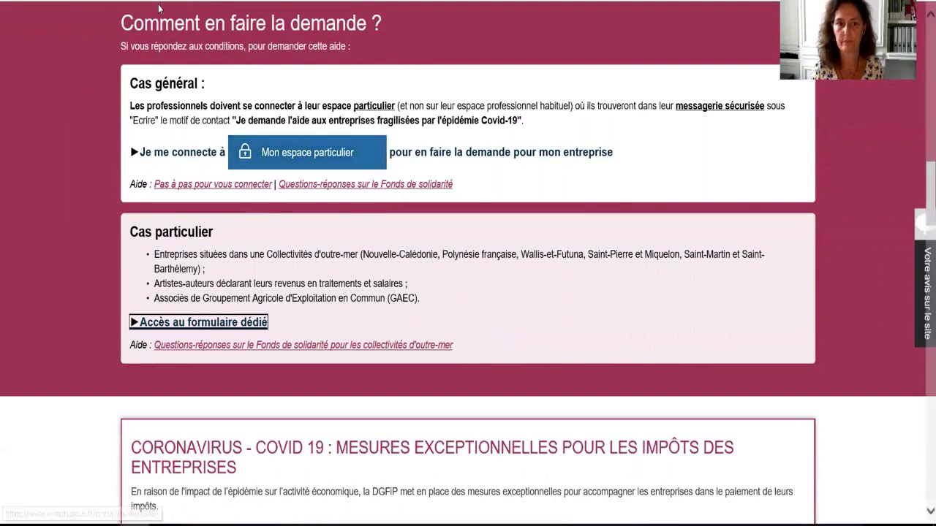
{"action": "left_click", "coordinate": [191, 188]}
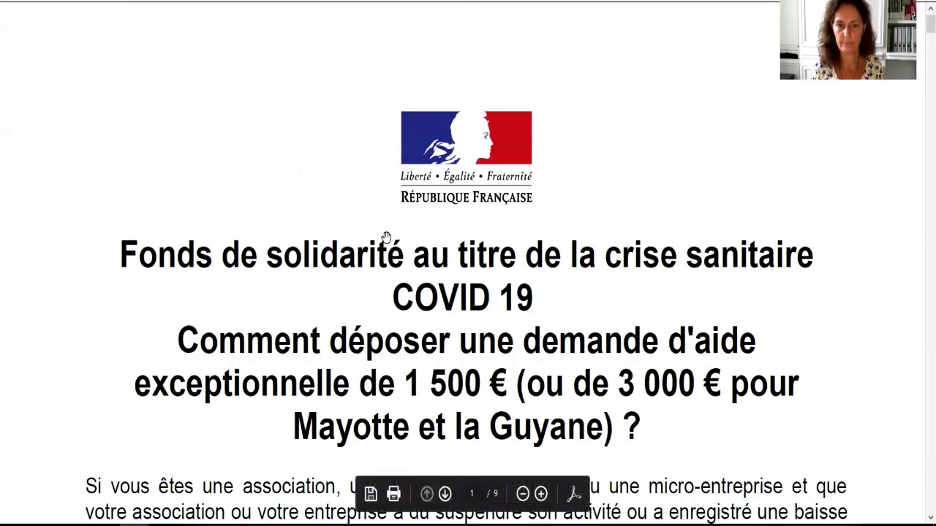
Step: Examine the guide's four steps for accessing the form through secure messaging and the start of its six-section request entry instructions
{"action": "scroll", "coordinate": [386, 237], "scroll_direction": "down", "scroll_amount": 7}
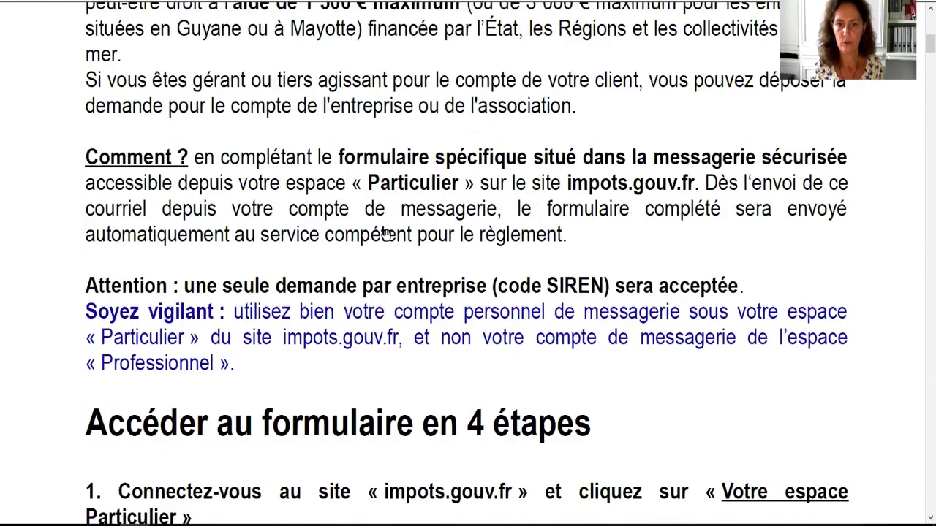
{"action": "scroll", "coordinate": [386, 232], "scroll_direction": "down", "scroll_amount": 5}
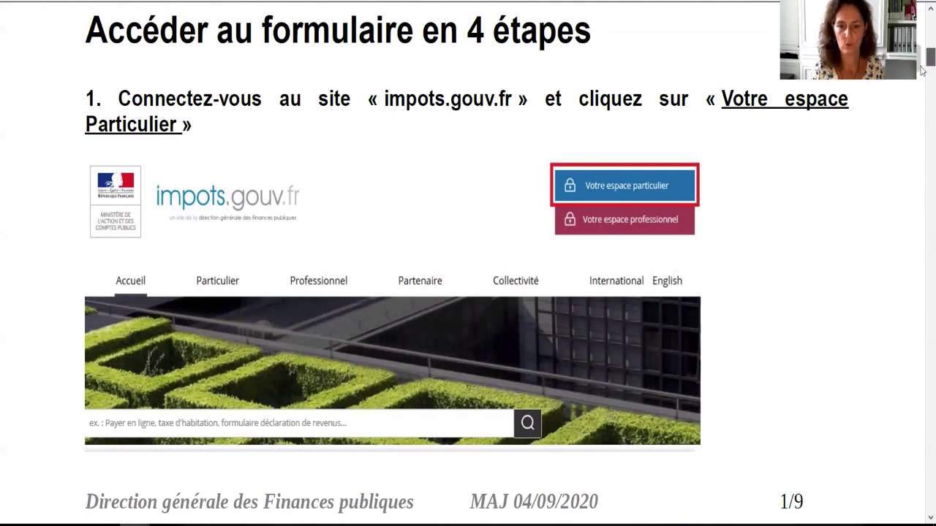
{"action": "scroll", "coordinate": [785, 324], "scroll_direction": "down", "scroll_amount": 4}
{"action": "scroll", "coordinate": [787, 322], "scroll_direction": "down", "scroll_amount": 5}
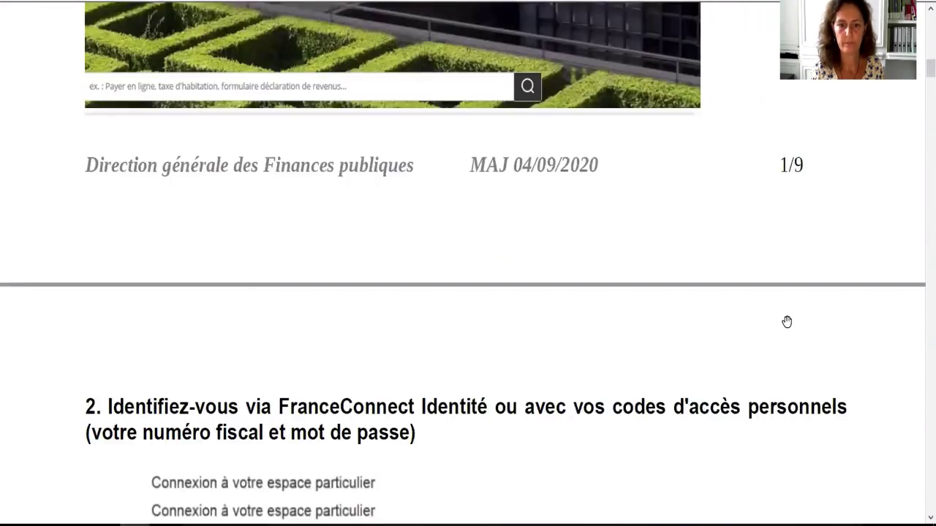
{"action": "scroll", "coordinate": [787, 322], "scroll_direction": "down", "scroll_amount": 12}
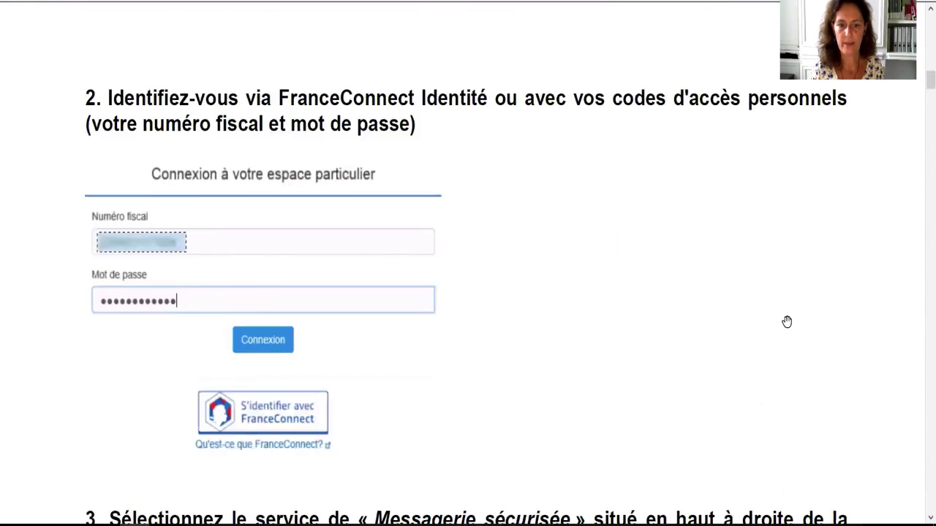
{"action": "scroll", "coordinate": [787, 322], "scroll_direction": "down", "scroll_amount": 5}
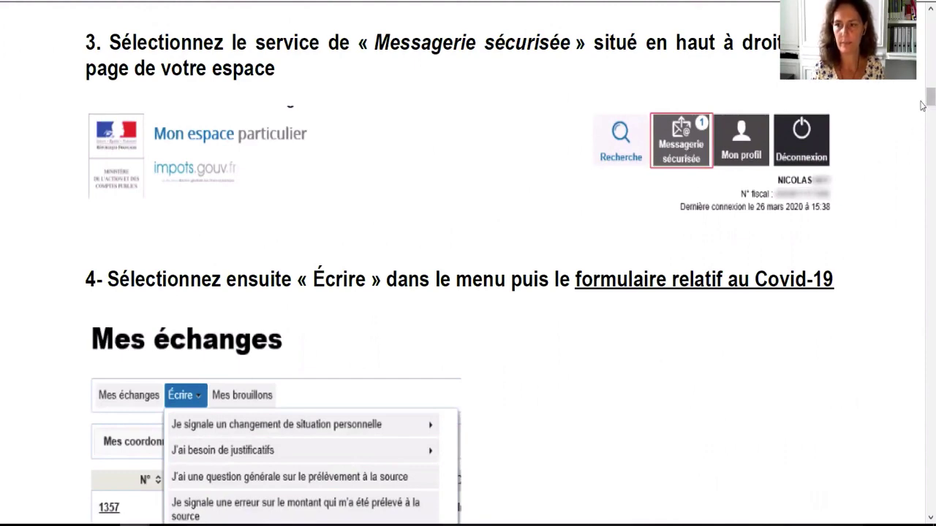
{"action": "scroll", "coordinate": [923, 102], "scroll_direction": "down", "scroll_amount": 4}
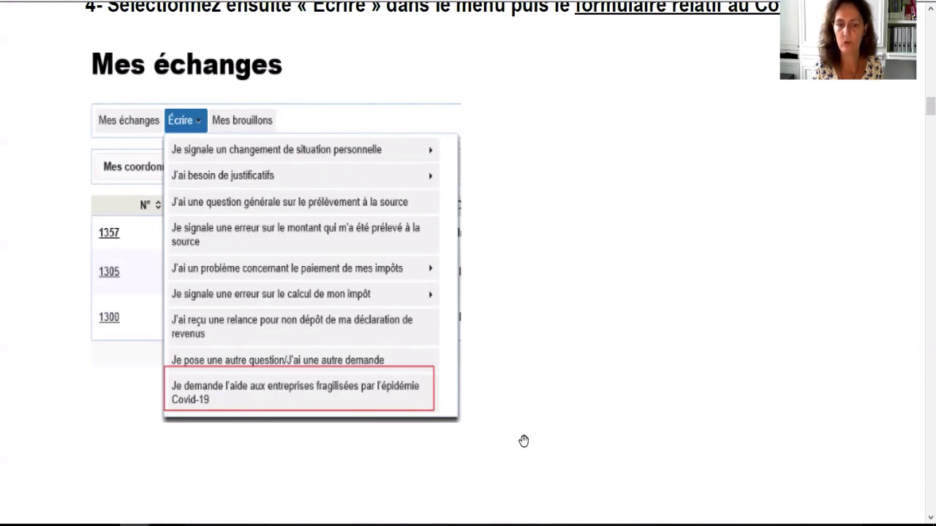
{"action": "scroll", "coordinate": [580, 370], "scroll_direction": "down", "scroll_amount": 3}
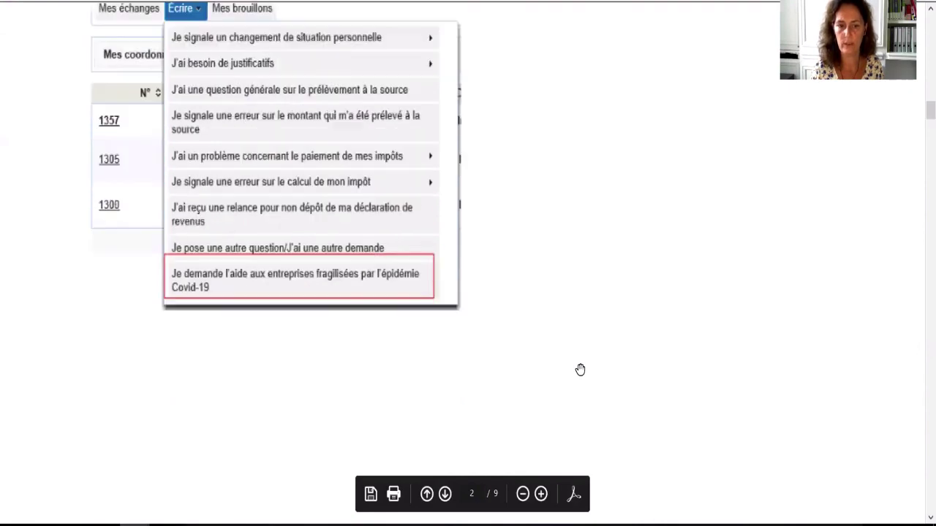
{"action": "scroll", "coordinate": [580, 370], "scroll_direction": "down", "scroll_amount": 10}
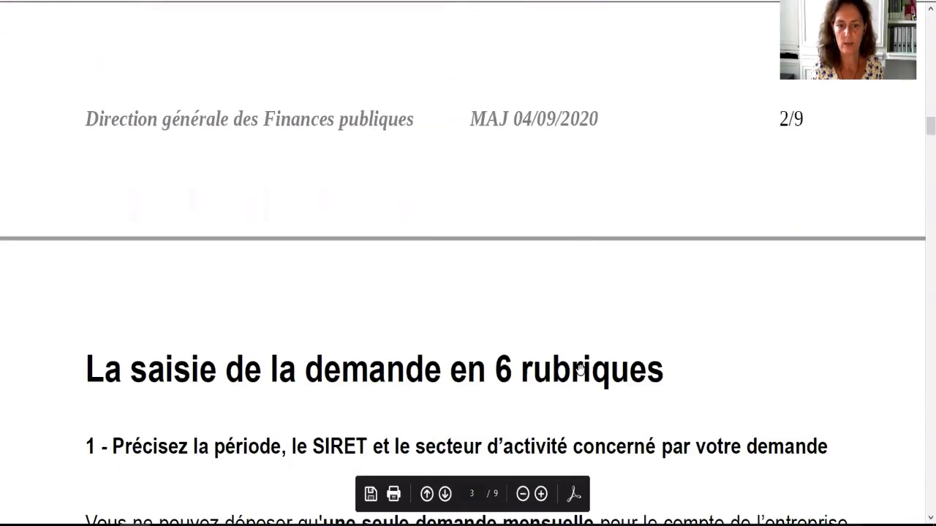
{"action": "scroll", "coordinate": [580, 370], "scroll_direction": "down", "scroll_amount": 5}
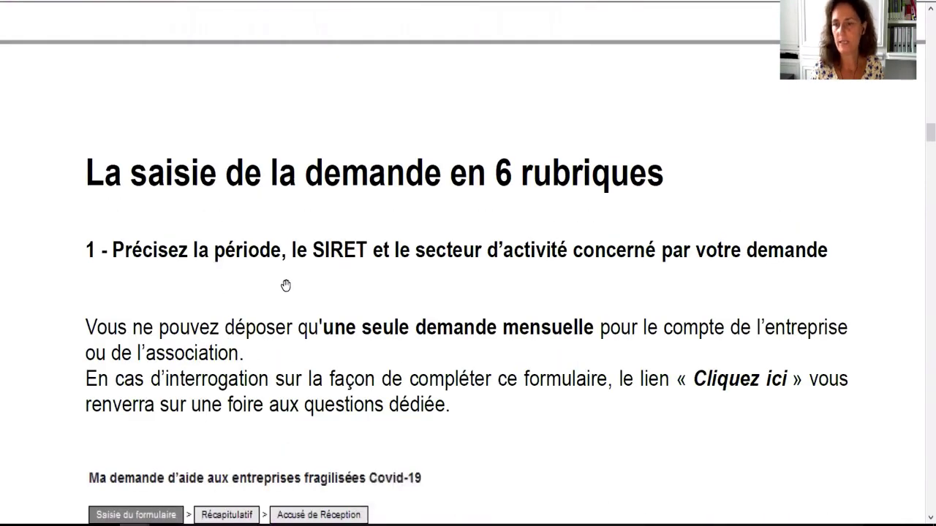